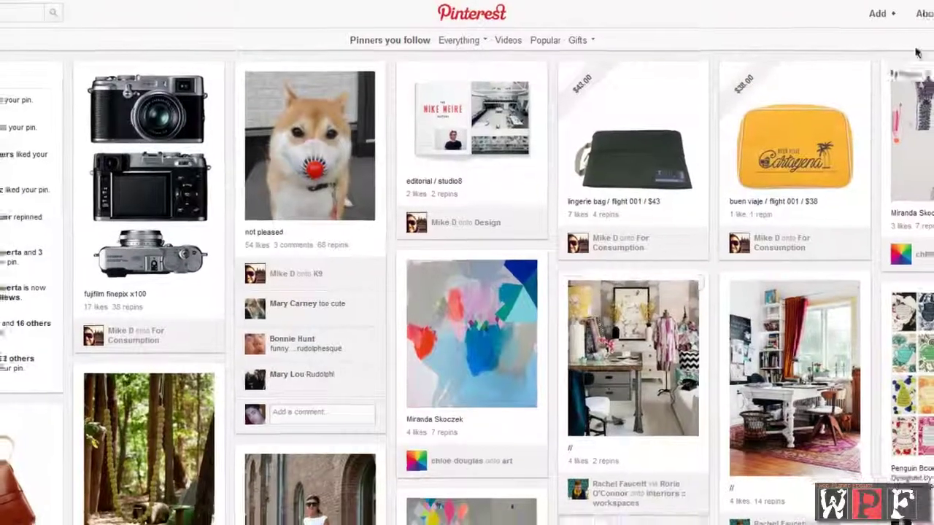
# Browse the feed of followed pinners, and open the Art category to look through its pins
pyautogui.moveTo(928, 30); pyautogui.dragTo(927, 156)
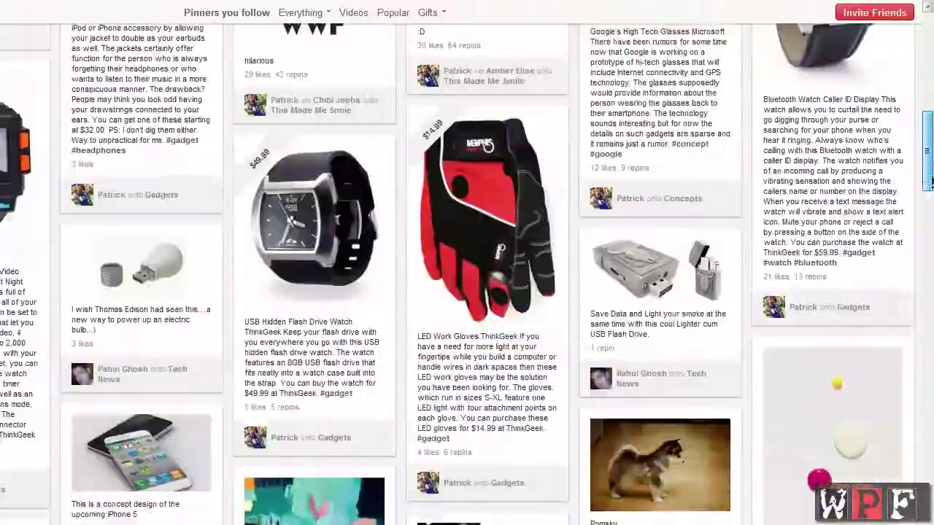
pyautogui.moveTo(927, 157); pyautogui.dragTo(931, 25)
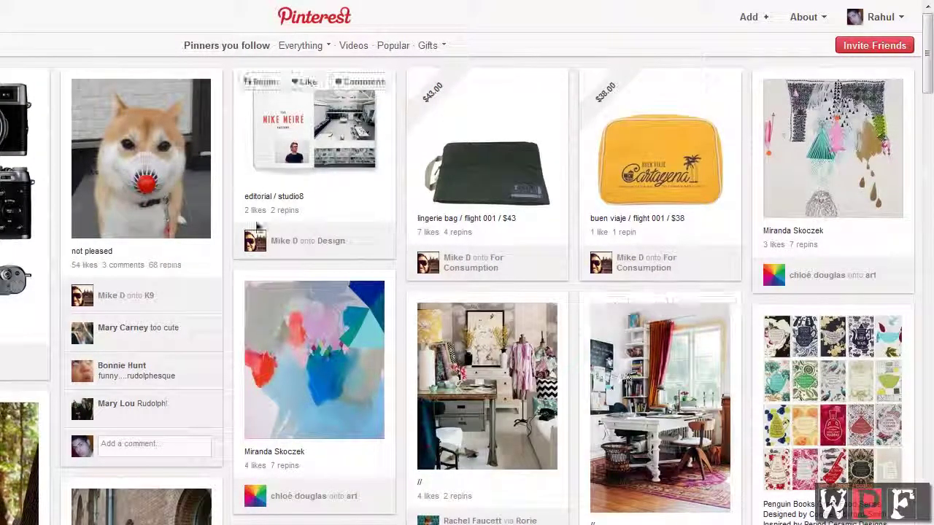
pyautogui.moveTo(326, 46)
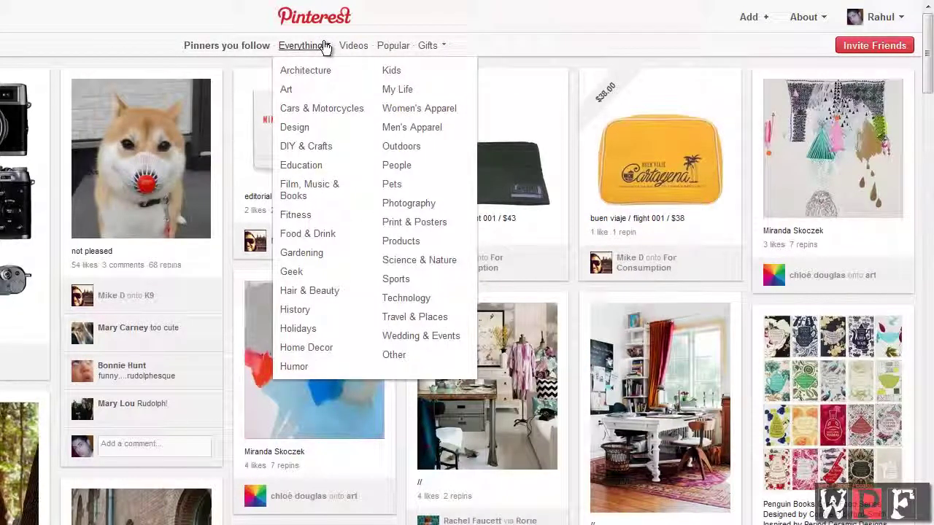
pyautogui.click(287, 90)
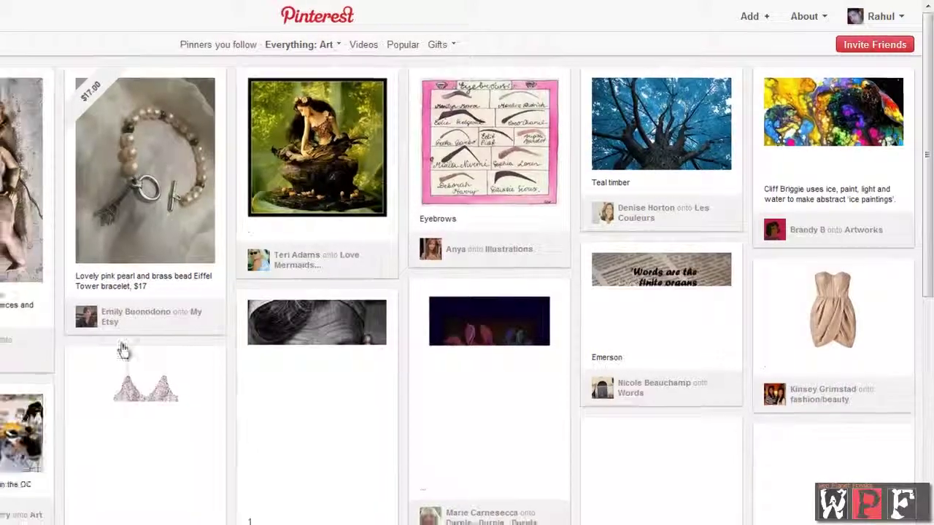
pyautogui.hotkey('ctrl', '-')
pyautogui.hotkey('ctrl', '-')
pyautogui.hotkey('ctrl', '-')
pyautogui.moveTo(930, 135); pyautogui.dragTo(929, 247)
pyautogui.scroll(10, 467, 263)
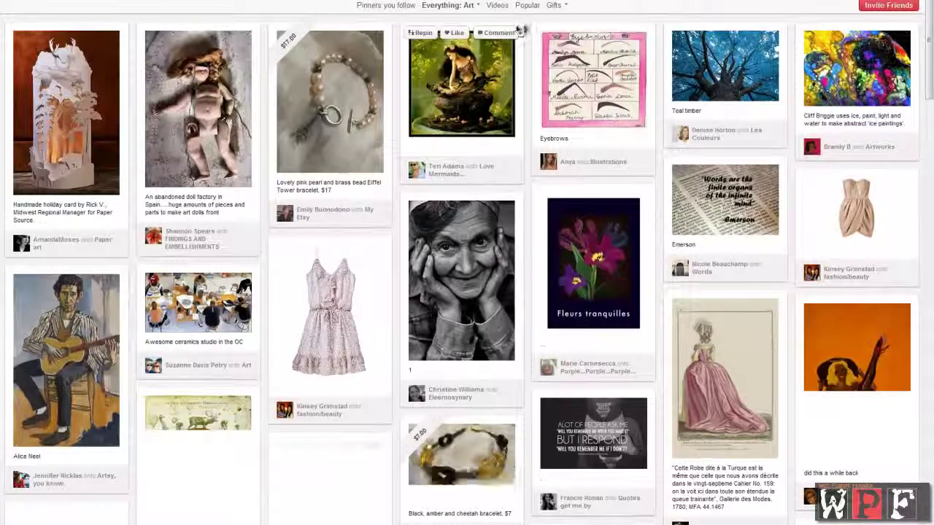
# Browse the Videos pins and the Popular pins
pyautogui.click(552, 5)
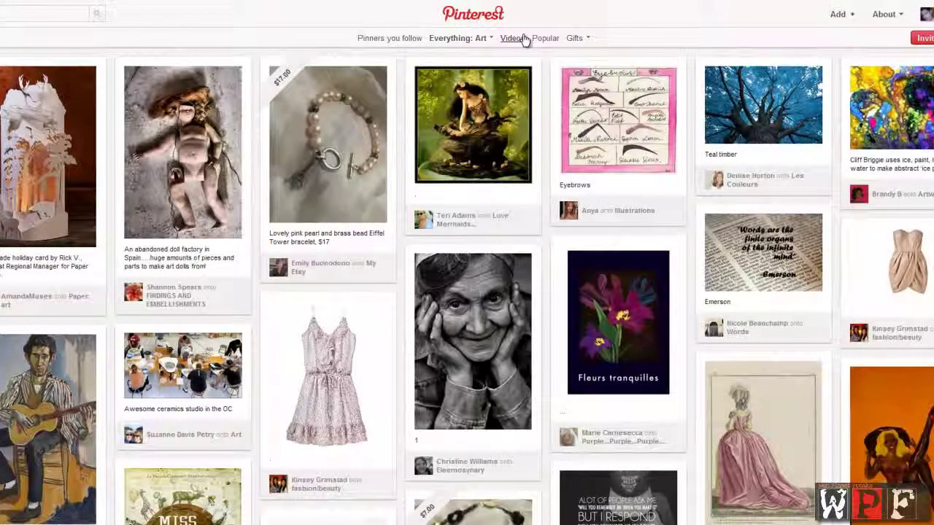
pyautogui.click(521, 40)
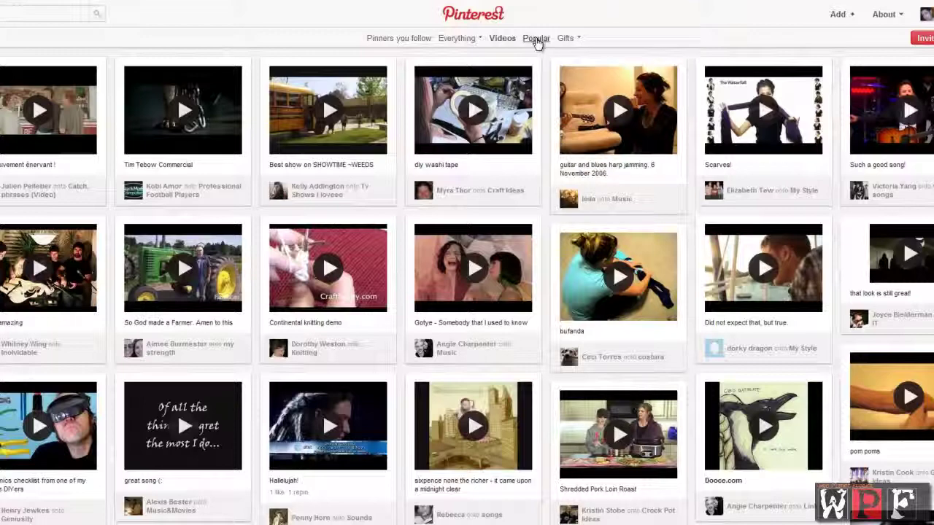
pyautogui.click(536, 40)
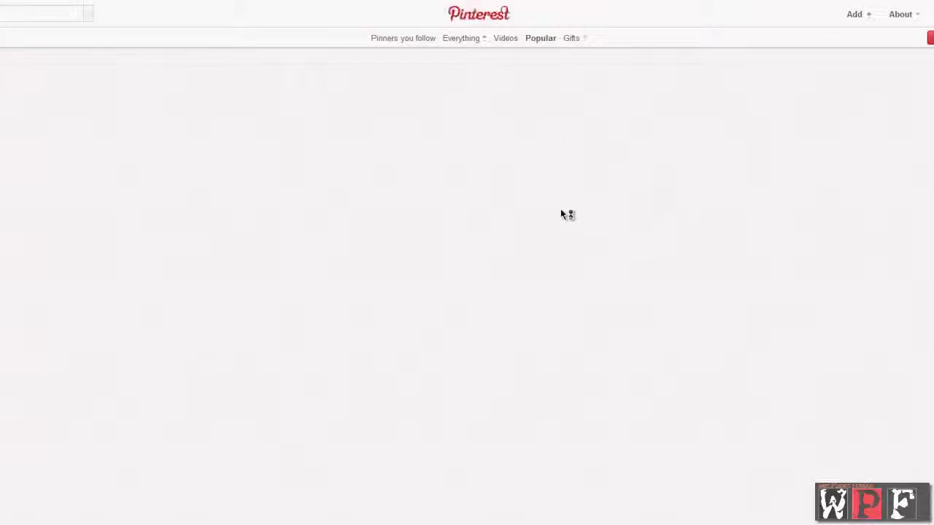
pyautogui.scroll(-1, 792, 358)
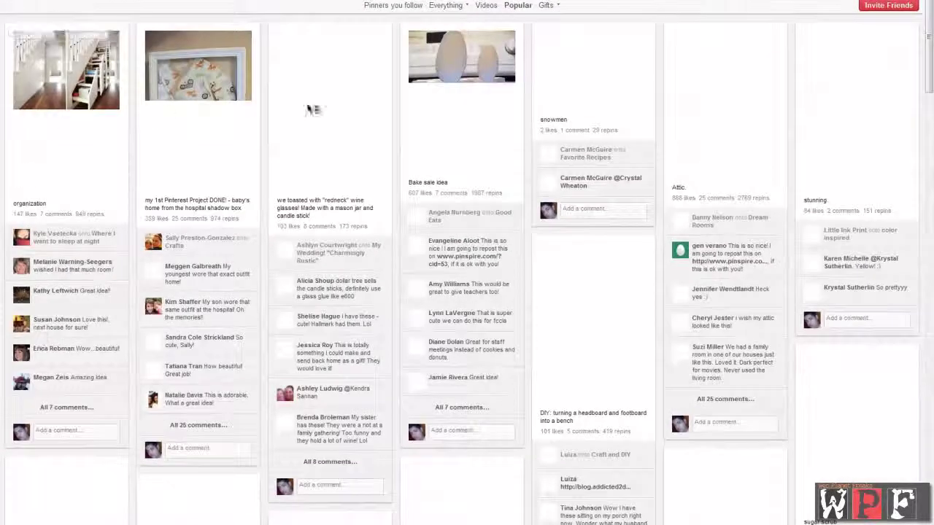
pyautogui.moveTo(930, 75)
pyautogui.mouseDown()
pyautogui.moveTo(929, 522)
pyautogui.moveTo(929, 87)
pyautogui.mouseUp()
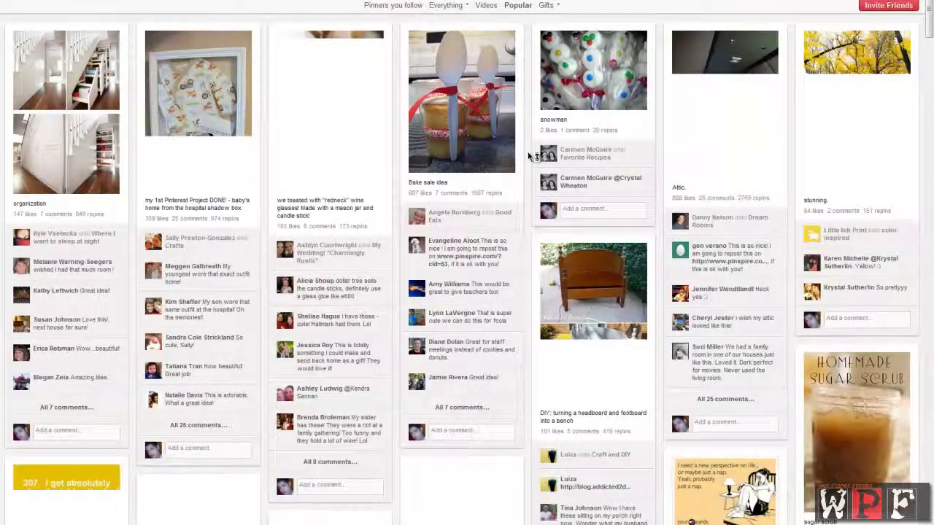
# Check the price ranges offered for Gifts, and return to the feed of pinners you follow
pyautogui.moveTo(550, 7)
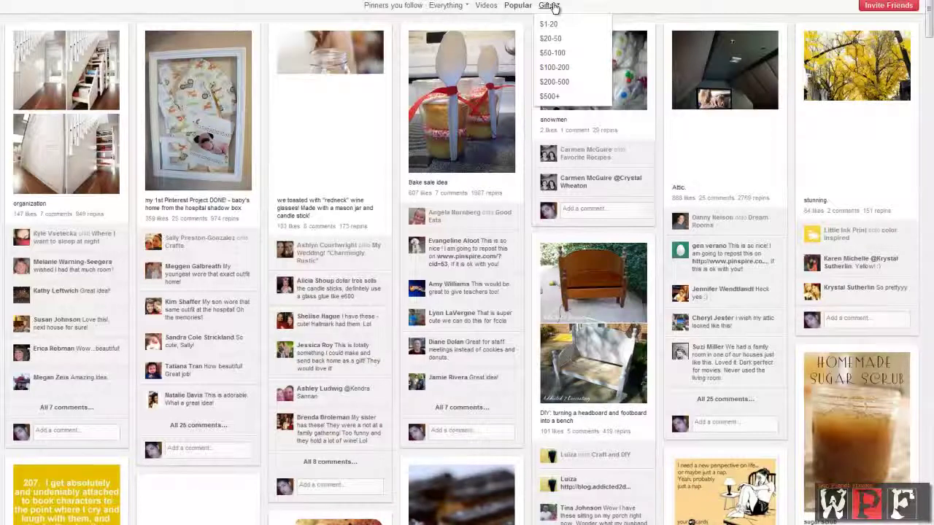
pyautogui.moveTo(461, 9)
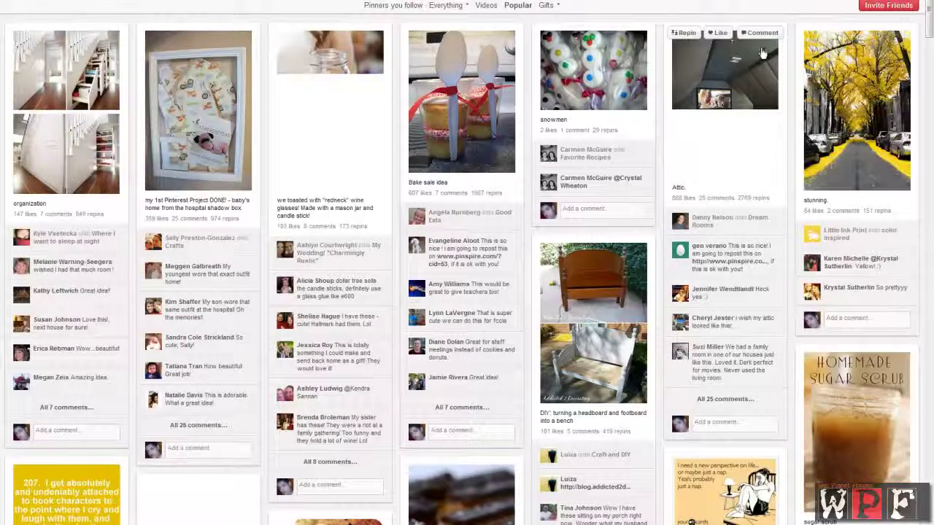
pyautogui.click(396, 6)
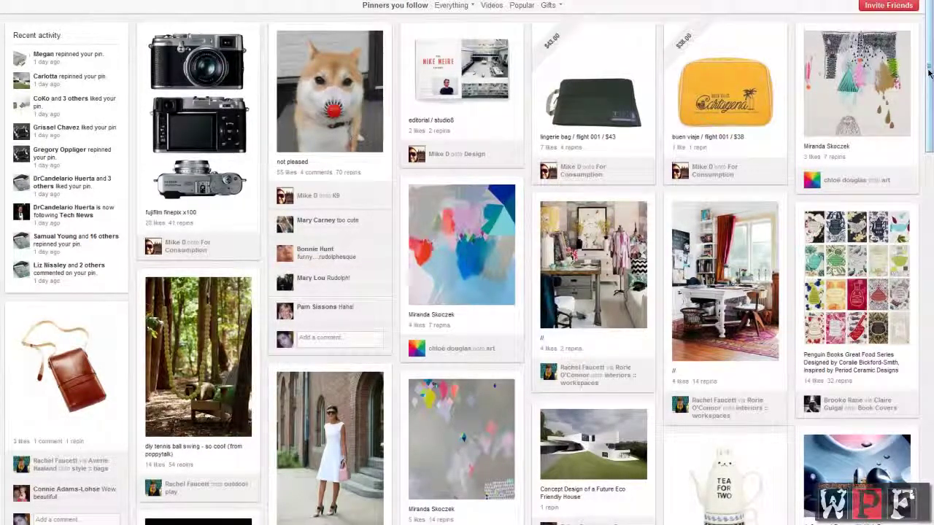
pyautogui.moveTo(928, 82)
pyautogui.mouseDown()
pyautogui.moveTo(928, 186)
pyautogui.moveTo(931, 77)
pyautogui.mouseUp()
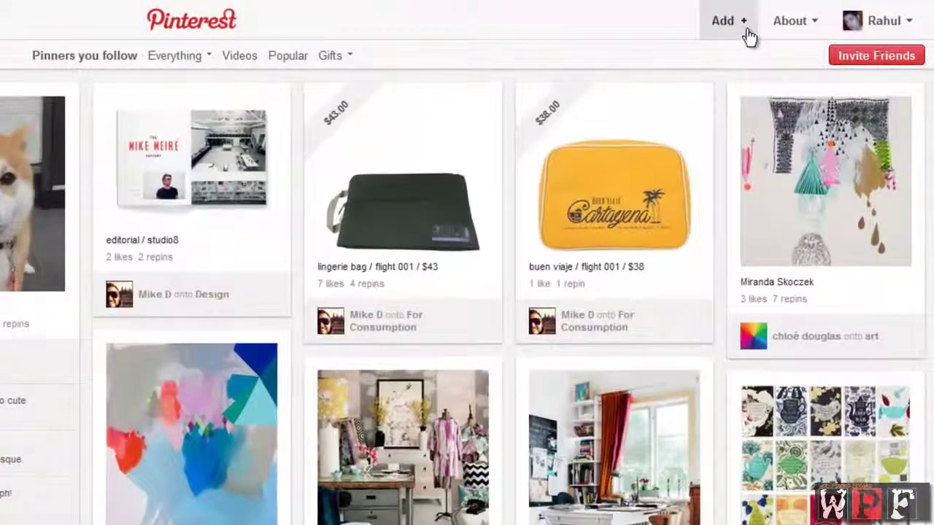
# Examine the Upload a Pin and Add a Pin forms, closing both without adding anything
pyautogui.click(744, 26)
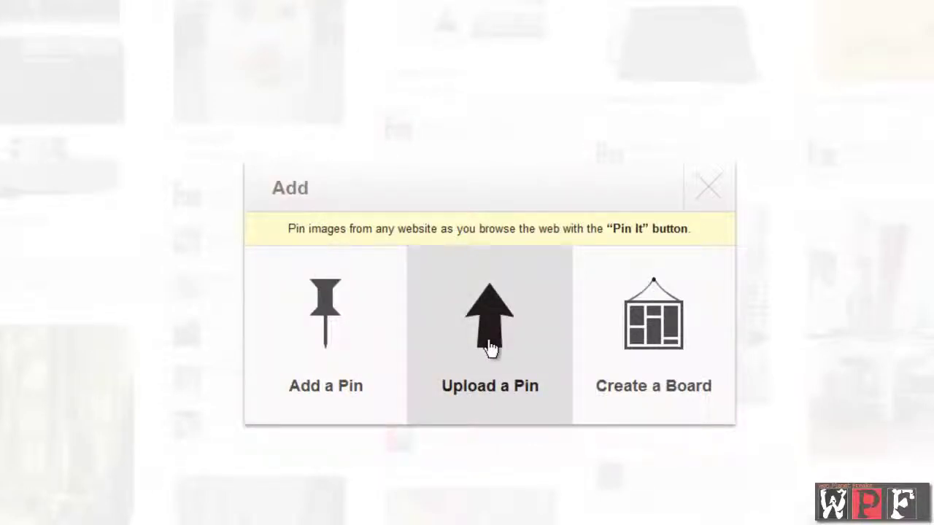
pyautogui.click(488, 343)
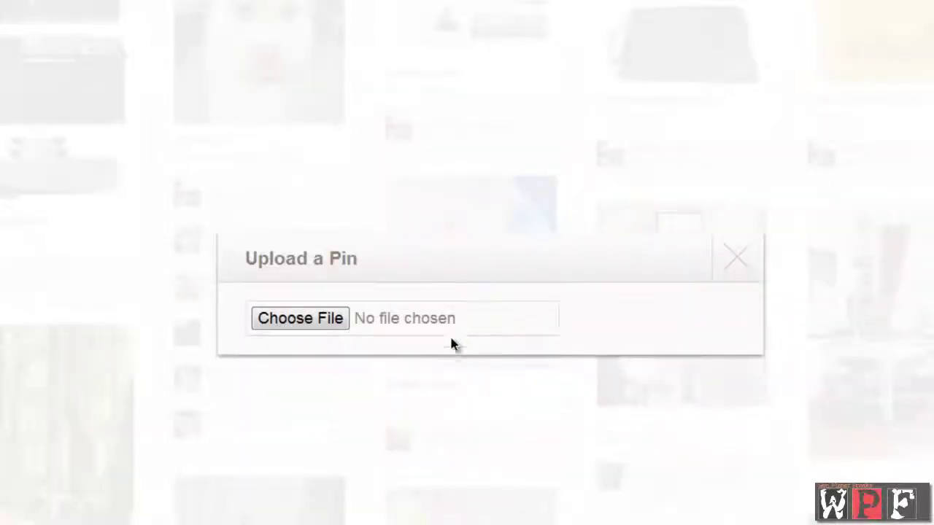
pyautogui.click(739, 258)
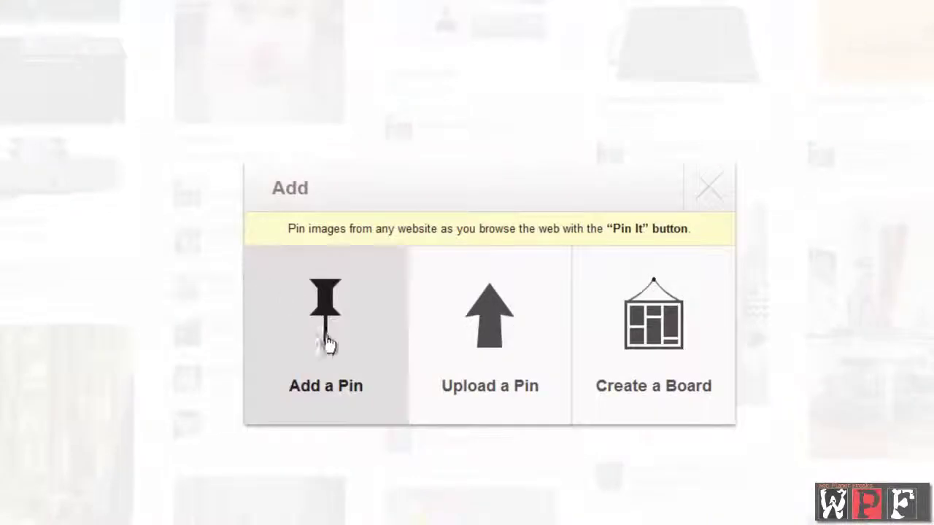
pyautogui.click(328, 334)
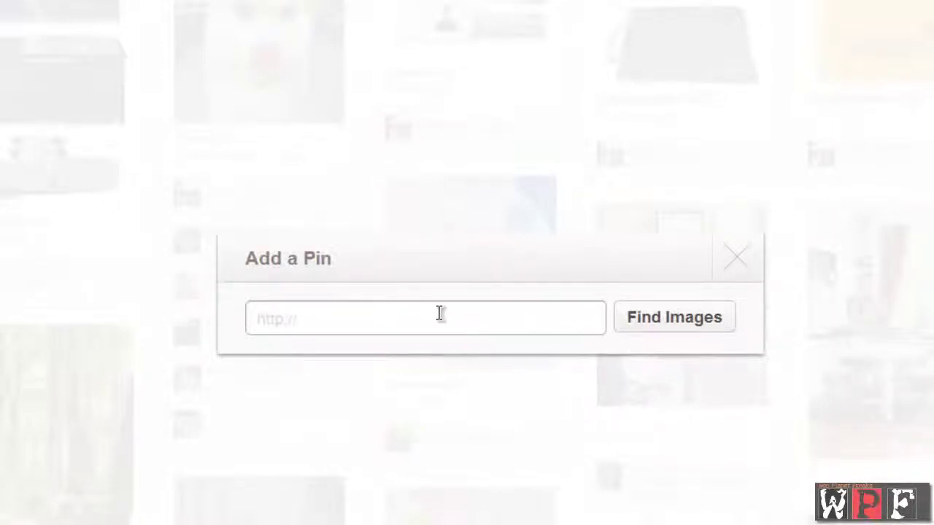
pyautogui.click(750, 264)
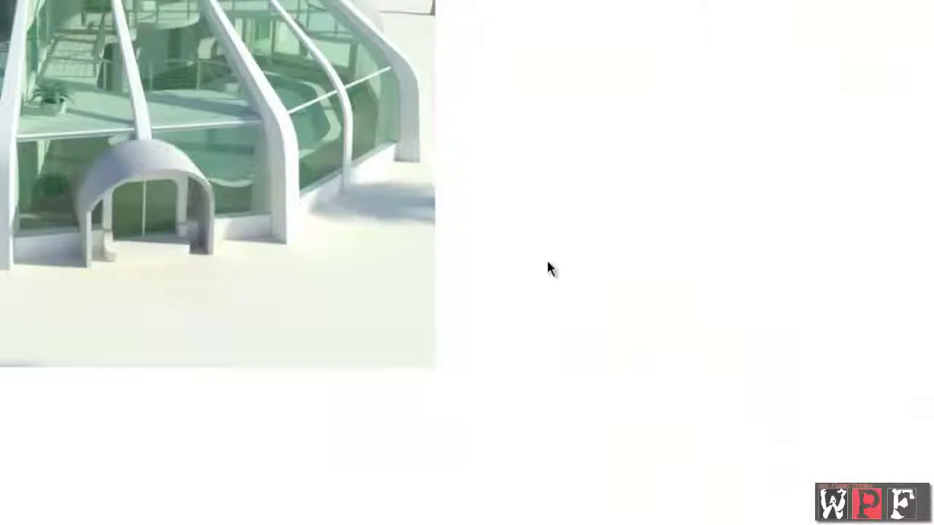
# Copy the image URL of the glass-domed future house and find its image for a new pin
pyautogui.rightClick(102, 46)
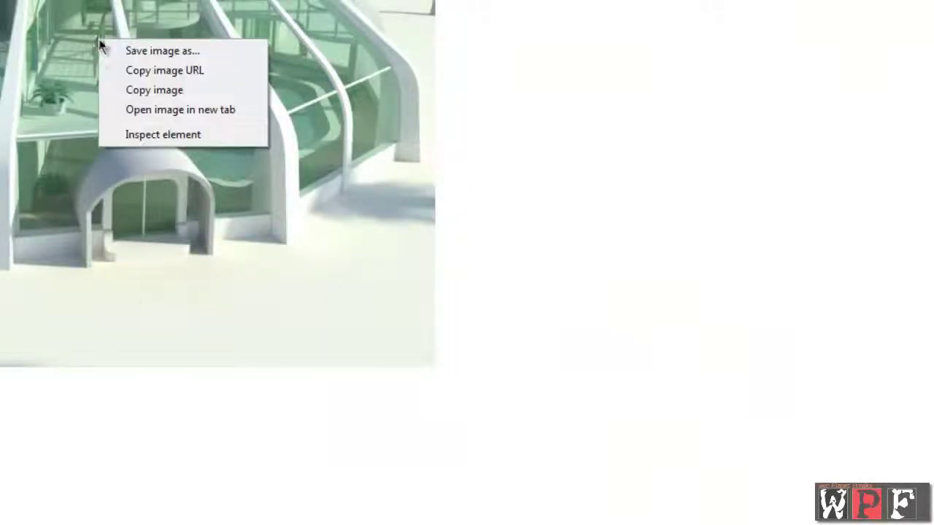
pyautogui.click(168, 73)
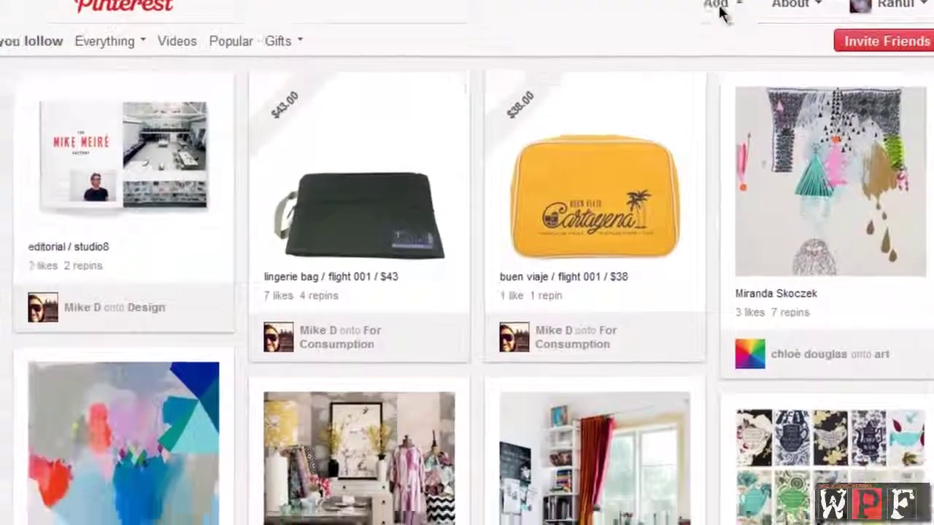
pyautogui.click(700, 19)
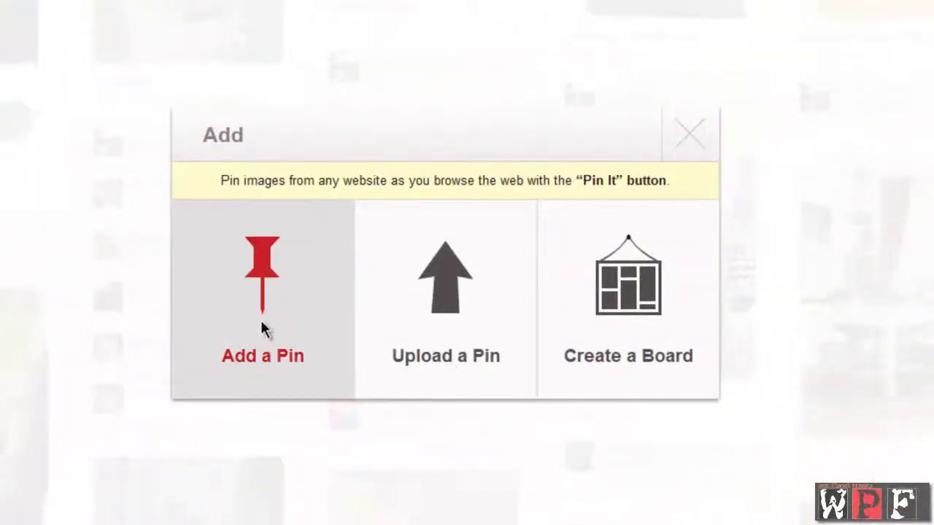
pyautogui.click(262, 328)
pyautogui.click(335, 274)
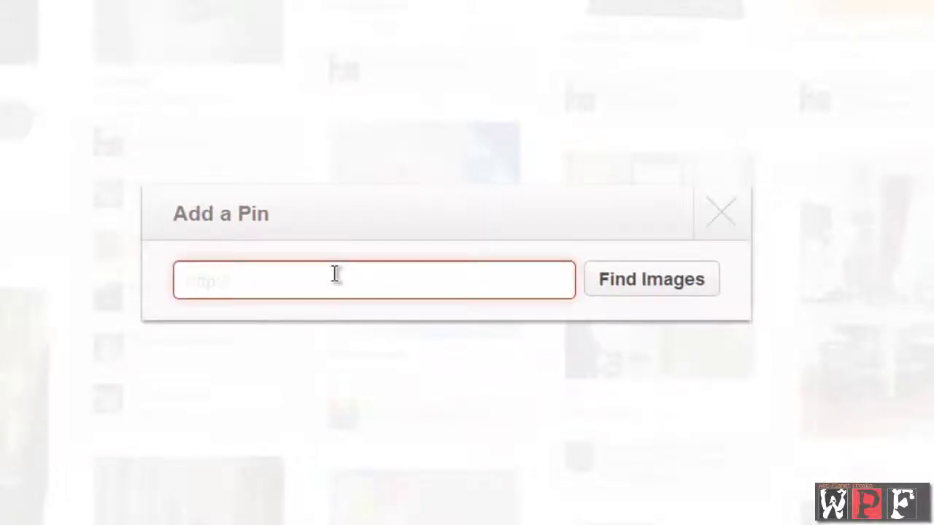
pyautogui.hotkey('ctrl', 'v')
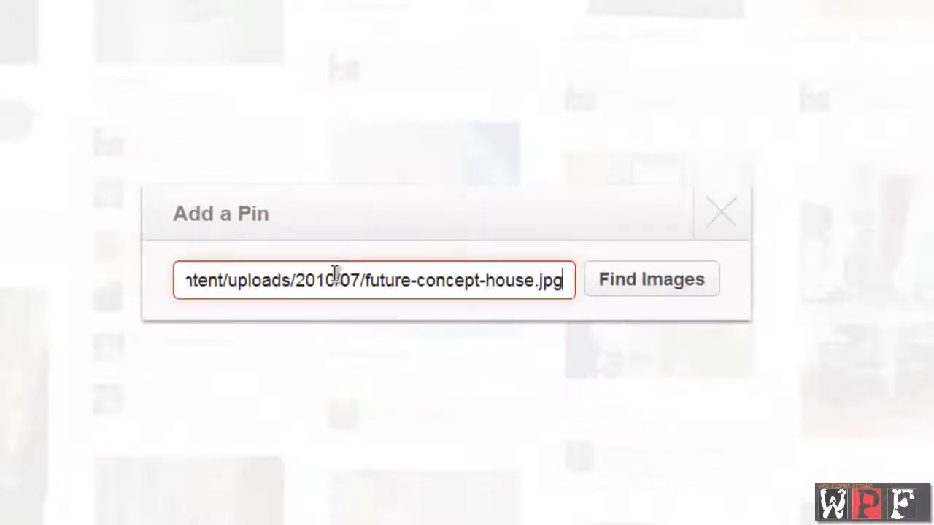
pyautogui.click(647, 281)
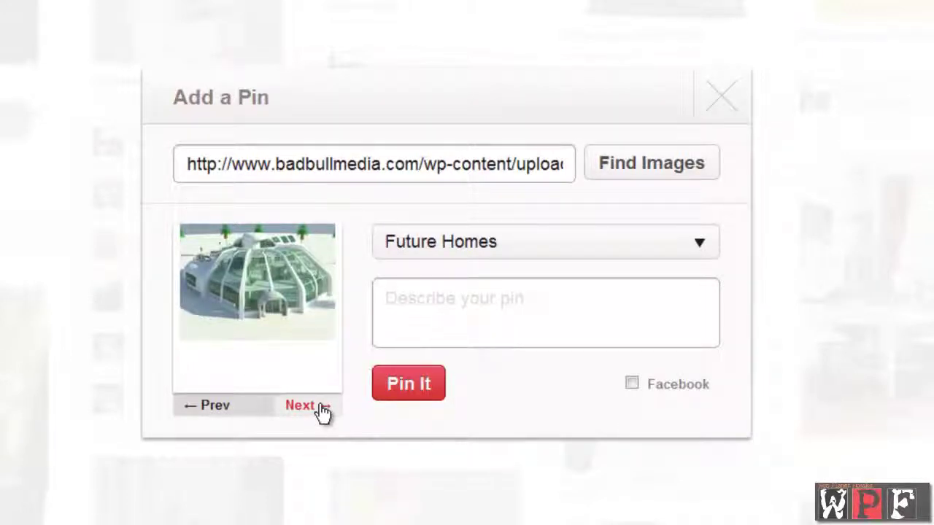
# Review the available boards and choose Future Homes for the new pin
pyautogui.click(702, 251)
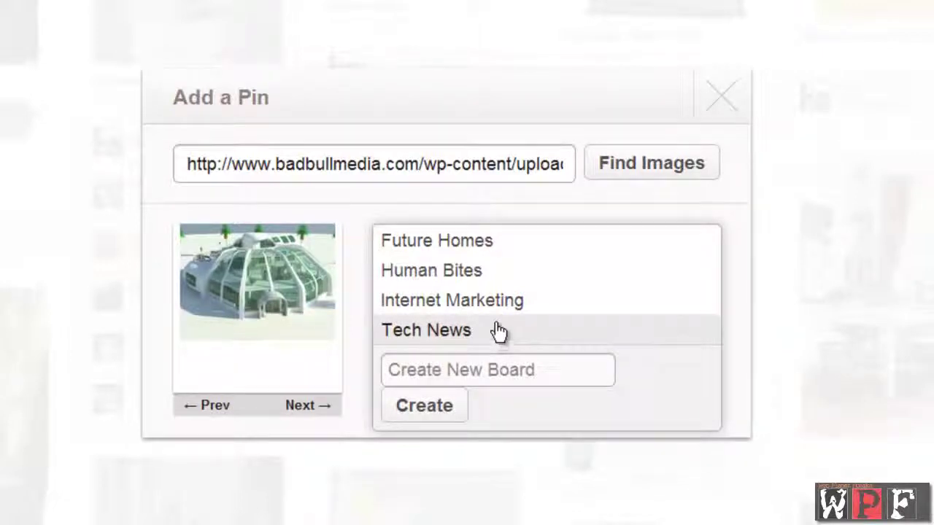
pyautogui.click(502, 377)
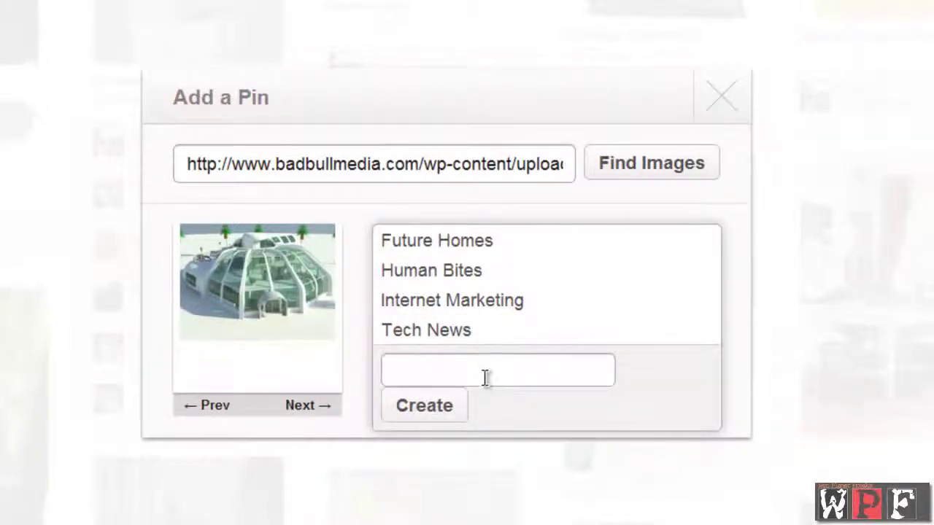
pyautogui.click(467, 254)
# Enter "Future Home Probably After I Die.." as the pin's description
pyautogui.click(457, 298)
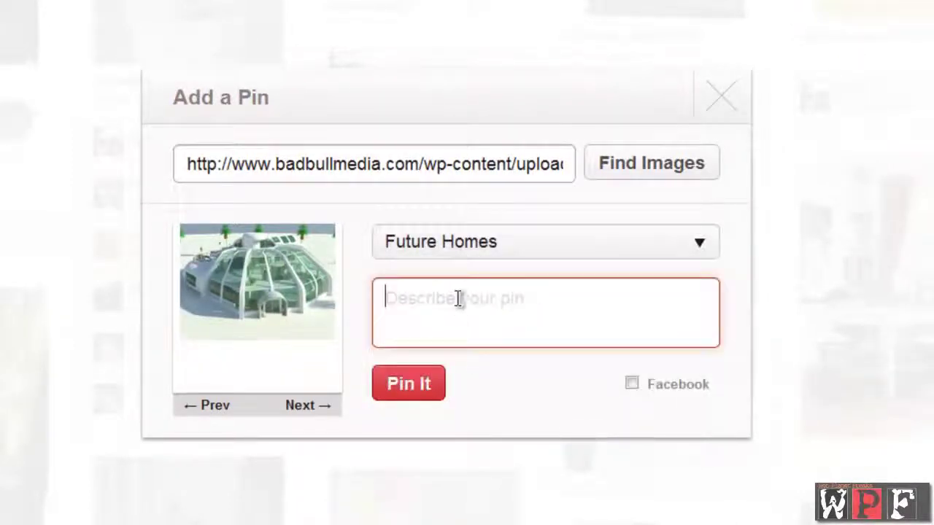
pyautogui.write('Future Hio')
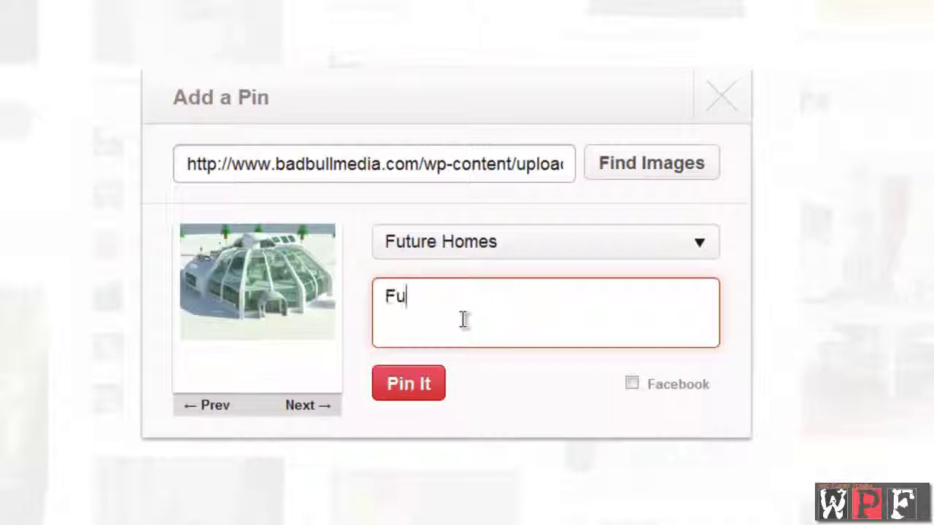
pyautogui.press('BackSpace')
pyautogui.press('BackSpace')
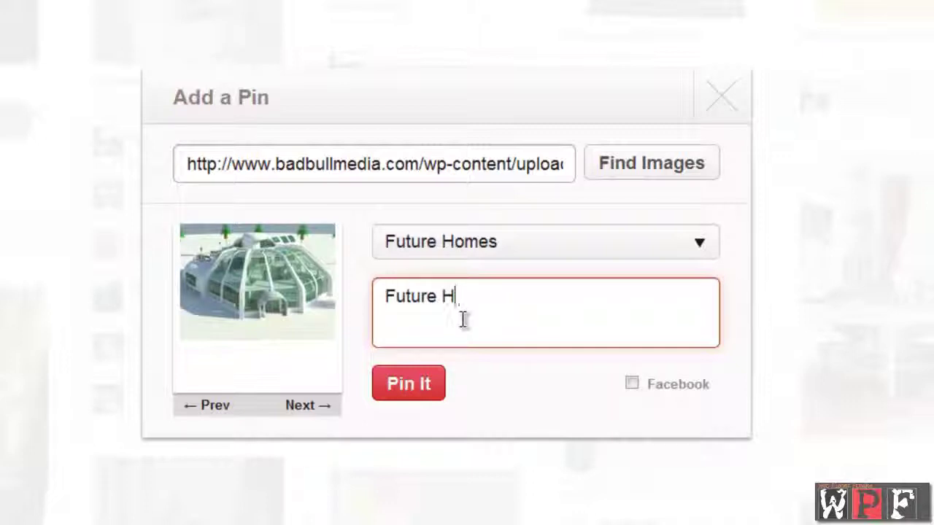
pyautogui.write('ome Probab')
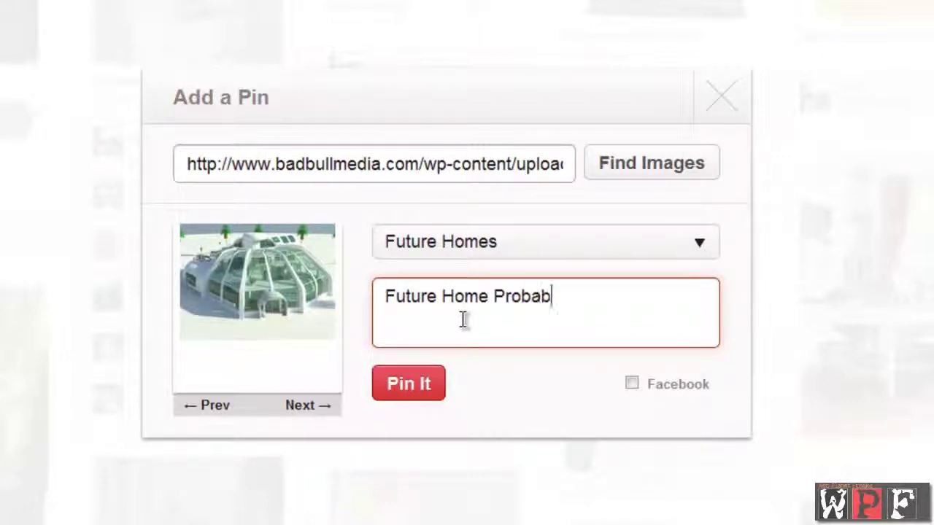
pyautogui.write('ly After I Due')
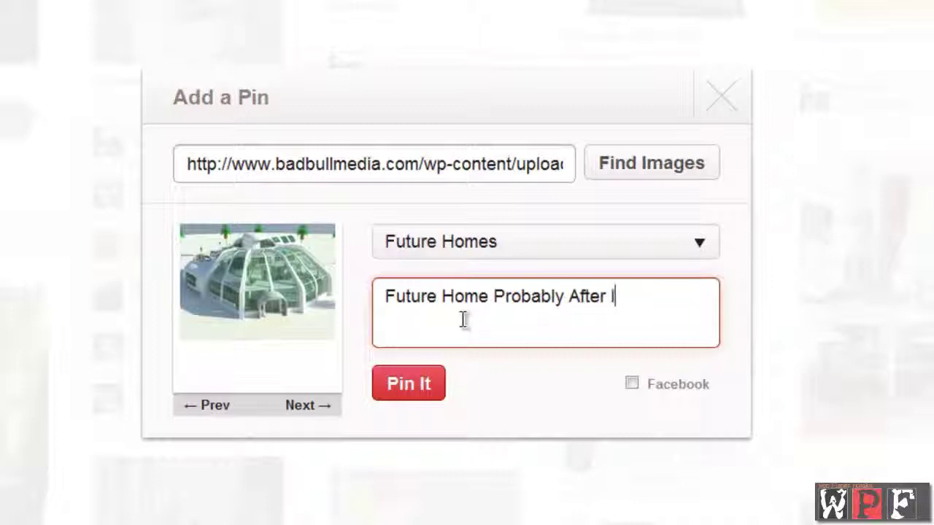
pyautogui.press('BackSpace')
pyautogui.press('BackSpace')
pyautogui.write('ie..')
# Enable sharing to Facebook and publish the pin to the Future Homes board
pyautogui.click(632, 387)
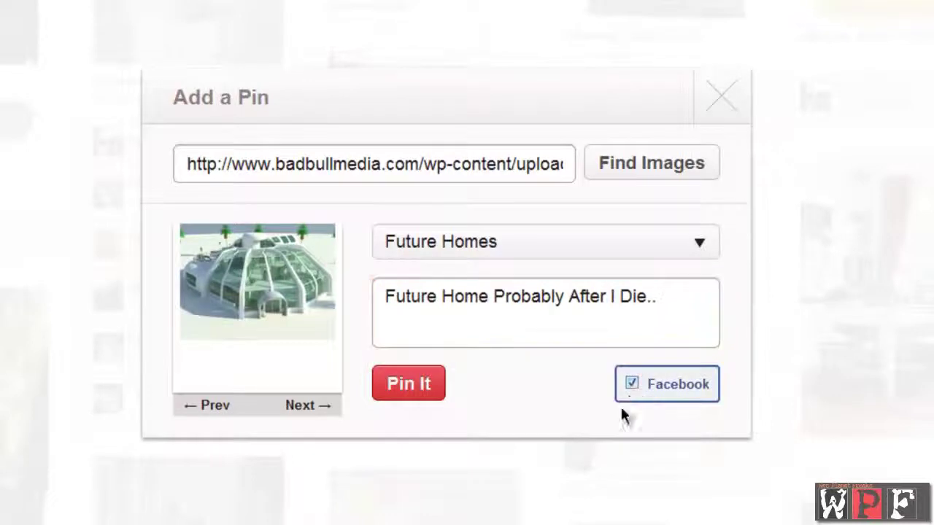
pyautogui.click(418, 397)
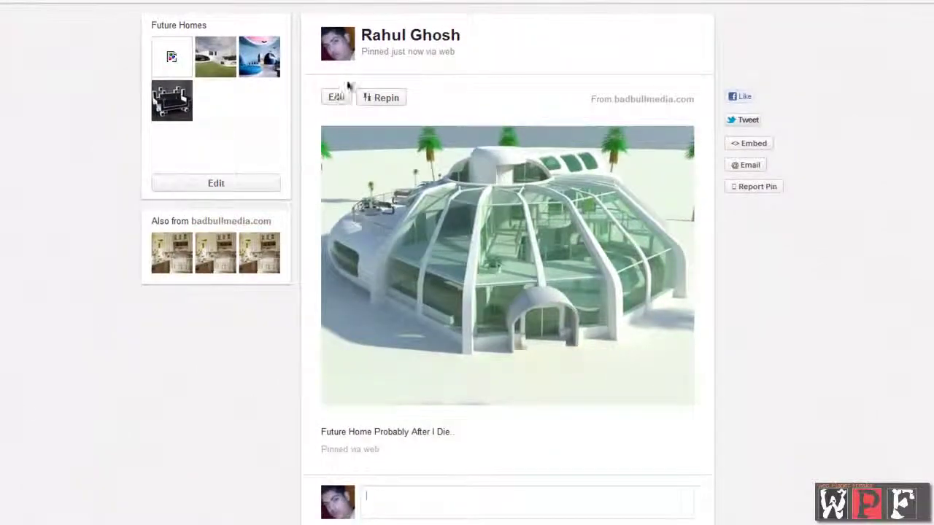
# Open the settings of the Tech News board from the profile and place the cursor in its description
pyautogui.click(425, 38)
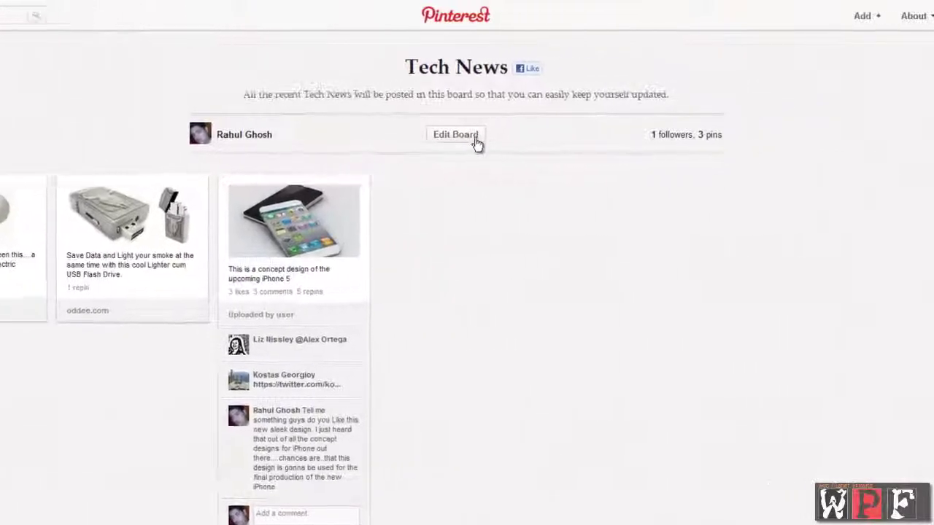
pyautogui.click(474, 140)
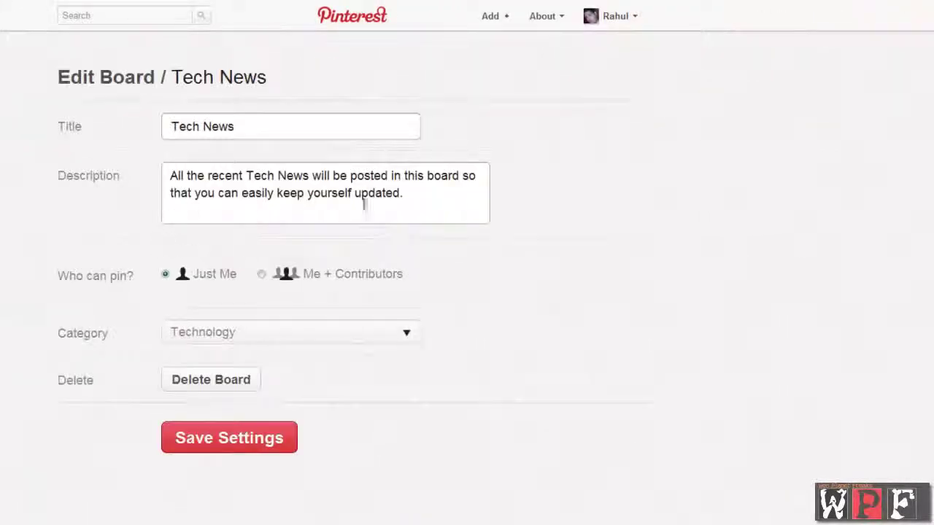
pyautogui.click(438, 201)
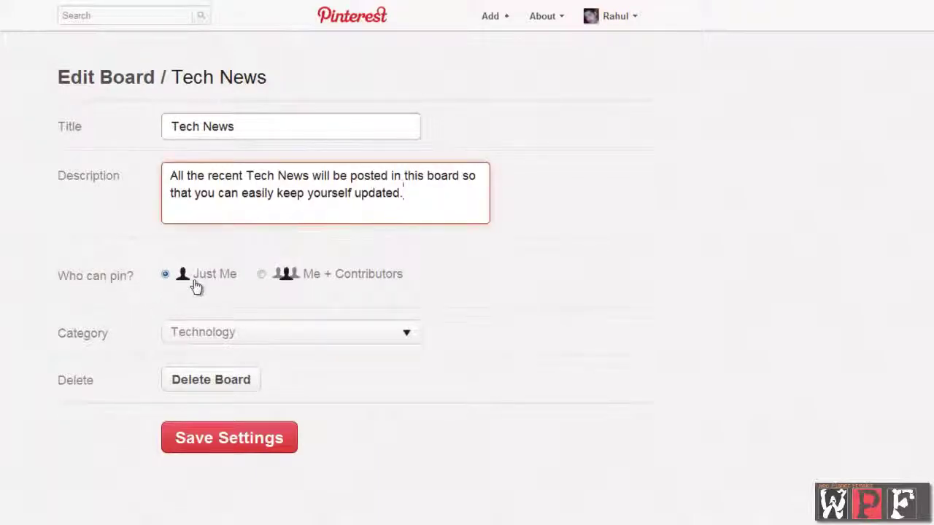
# Try the Me + Contributors pinning option with its contributor name field, and set pinning back to Just Me
pyautogui.click(266, 274)
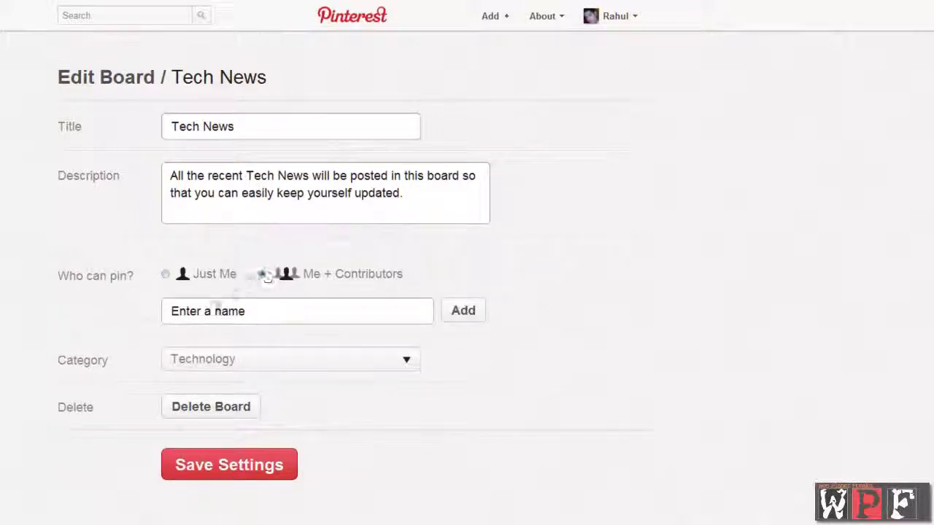
pyautogui.click(216, 321)
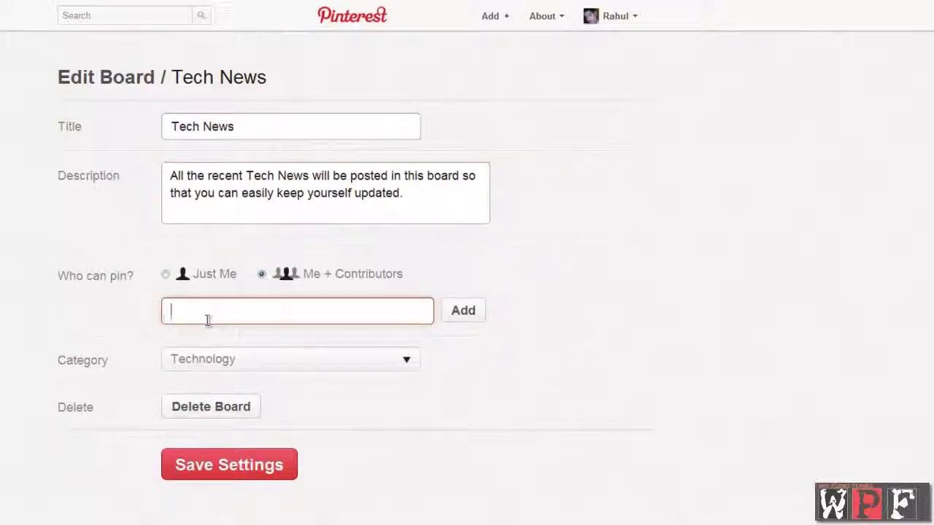
pyautogui.click(165, 274)
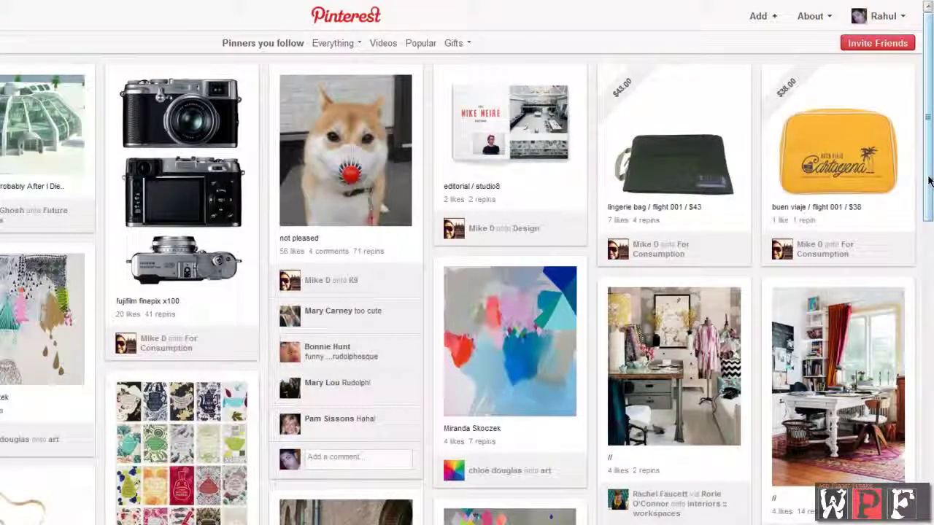
# Browse the home feed of pins from followed pinners and return to its beginning
pyautogui.scroll(-9, 930, 180)
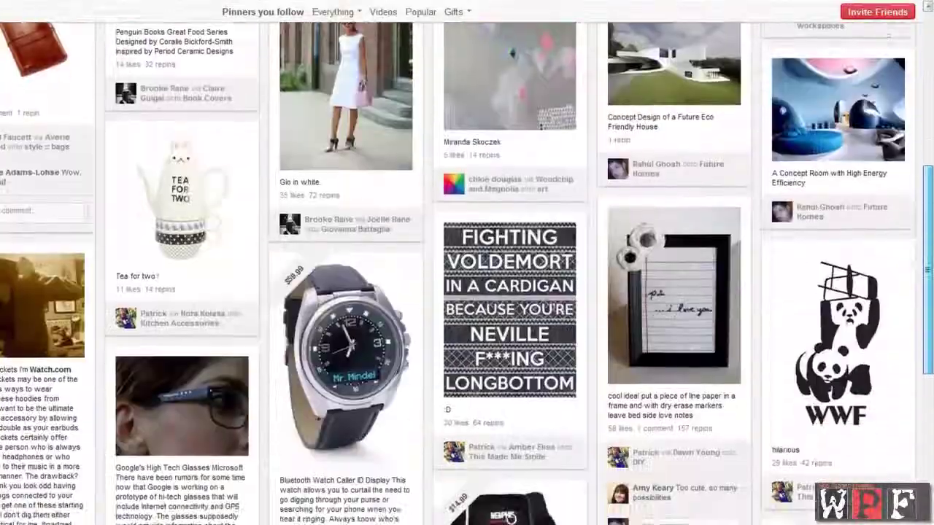
pyautogui.scroll(-15, 467, 270)
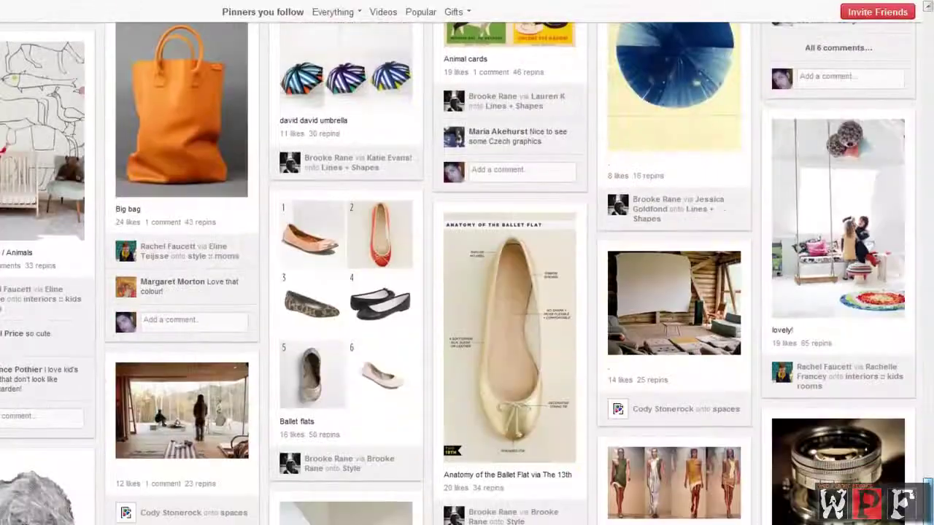
pyautogui.moveTo(928, 515); pyautogui.dragTo(928, 50)
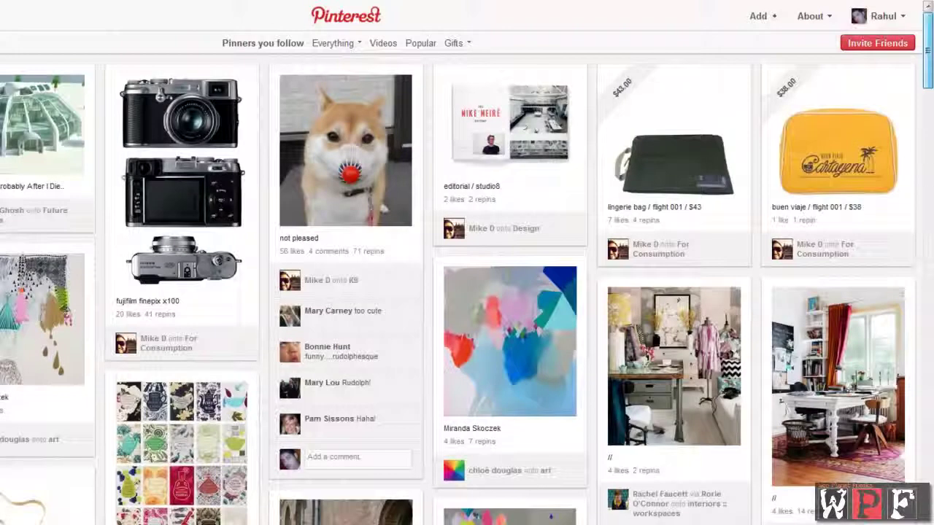
# Open the Pin It Button page and review its bookmarklet, iPhone app and website follow button sections
pyautogui.moveTo(822, 16)
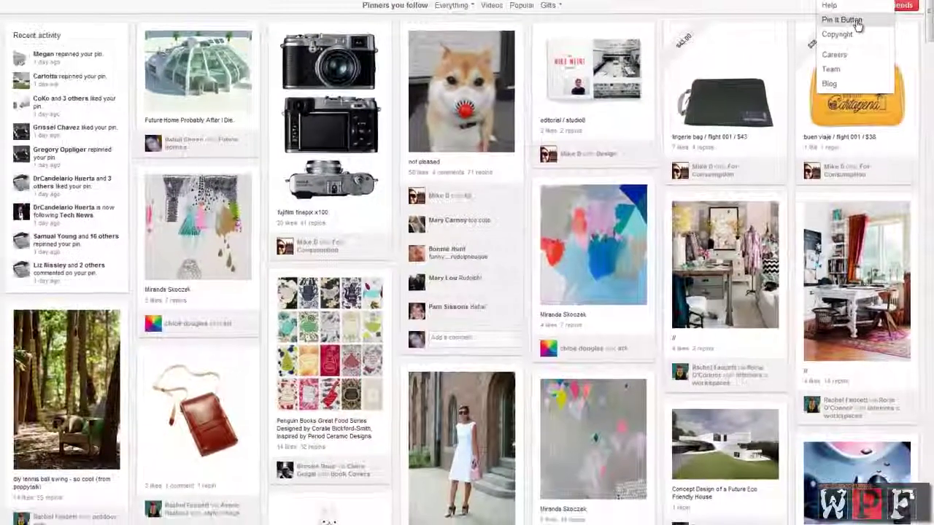
pyautogui.click(857, 26)
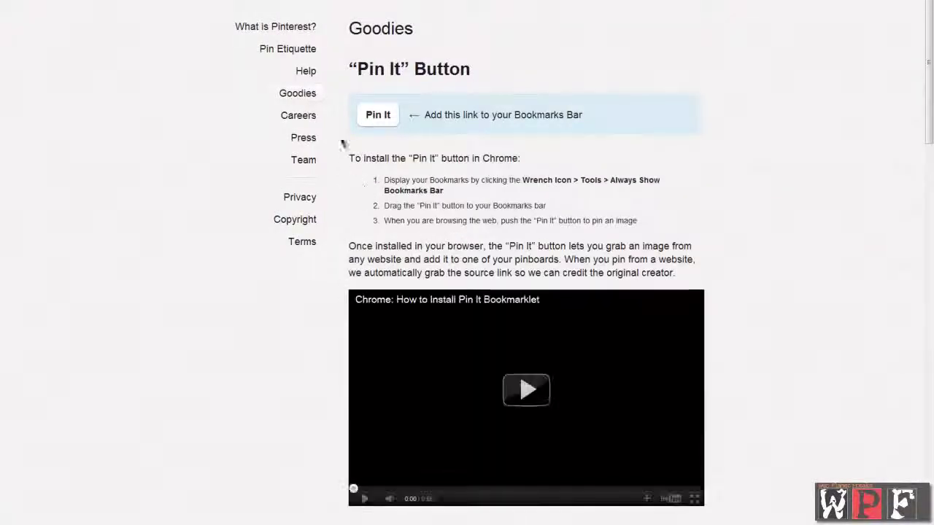
pyautogui.scroll(-5, 411, 272)
pyautogui.scroll(-6, 411, 271)
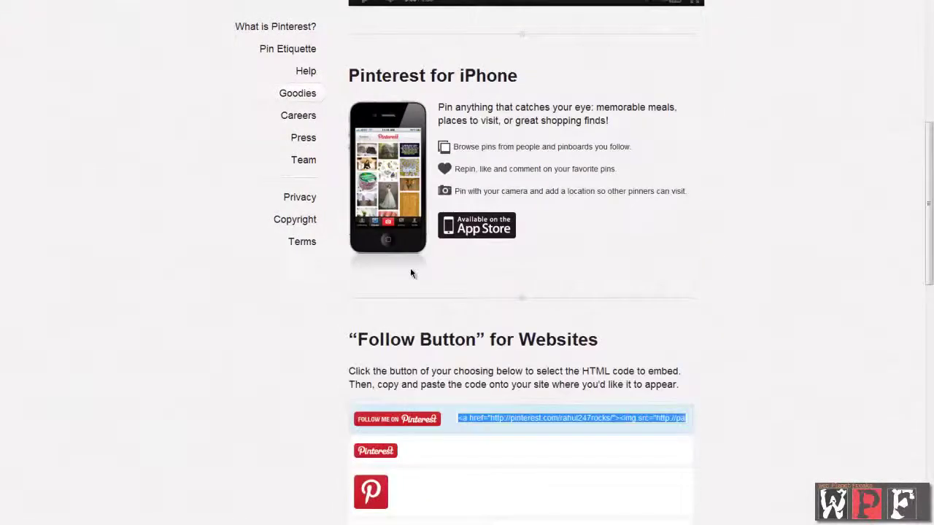
pyautogui.scroll(-3, 409, 268)
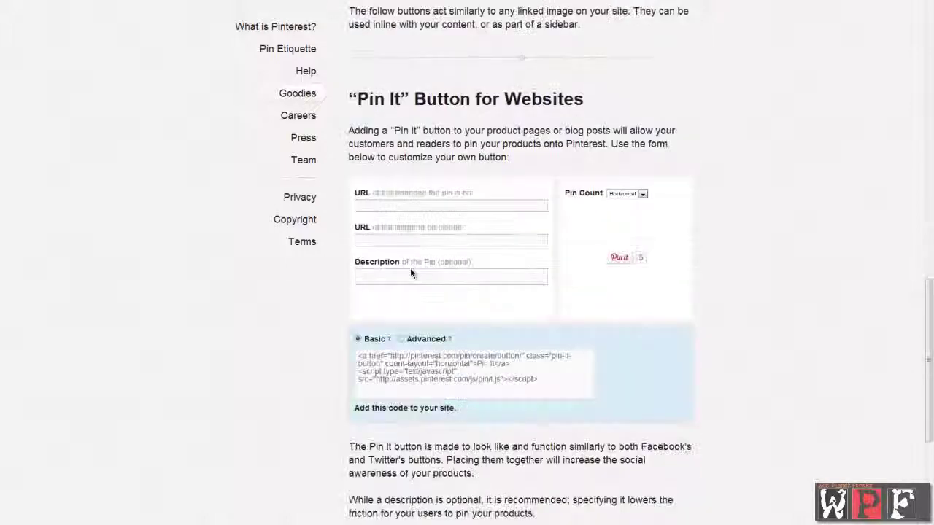
pyautogui.scroll(3, 410, 268)
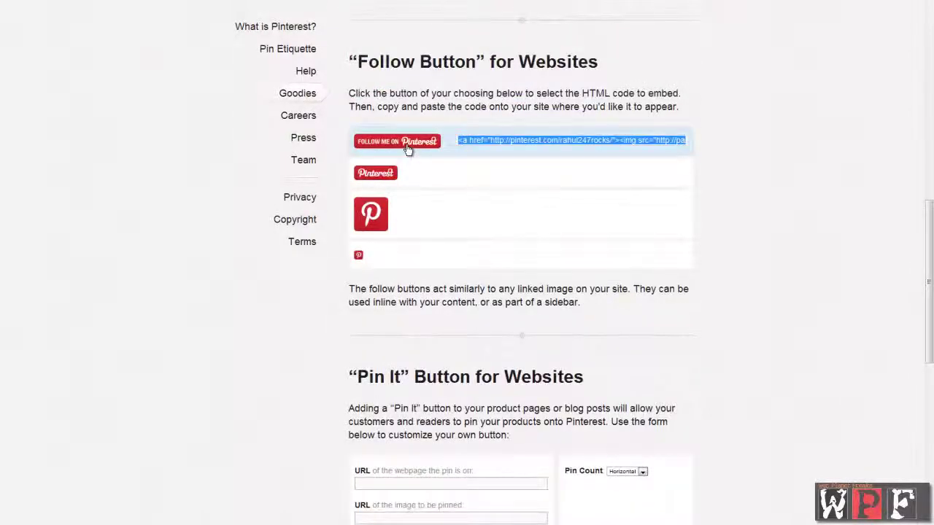
# Find the "Pin It" Button for Websites section and select its whole Basic embed code
pyautogui.scroll(-2, 419, 267)
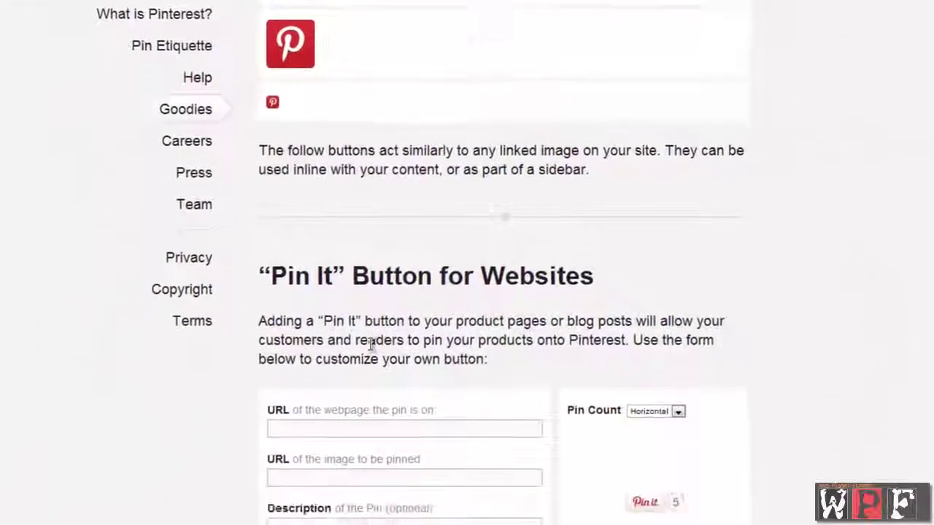
pyautogui.scroll(-4, 370, 344)
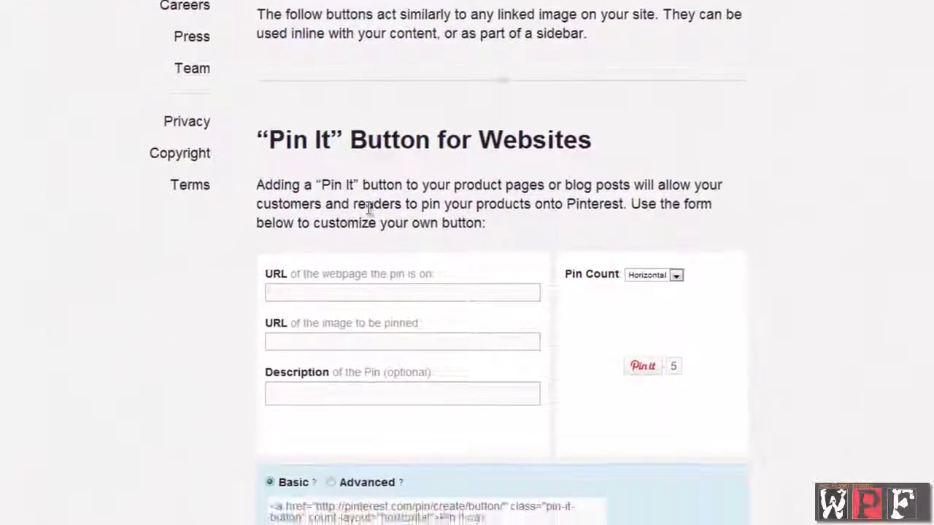
pyautogui.moveTo(546, 386); pyautogui.dragTo(186, 321)
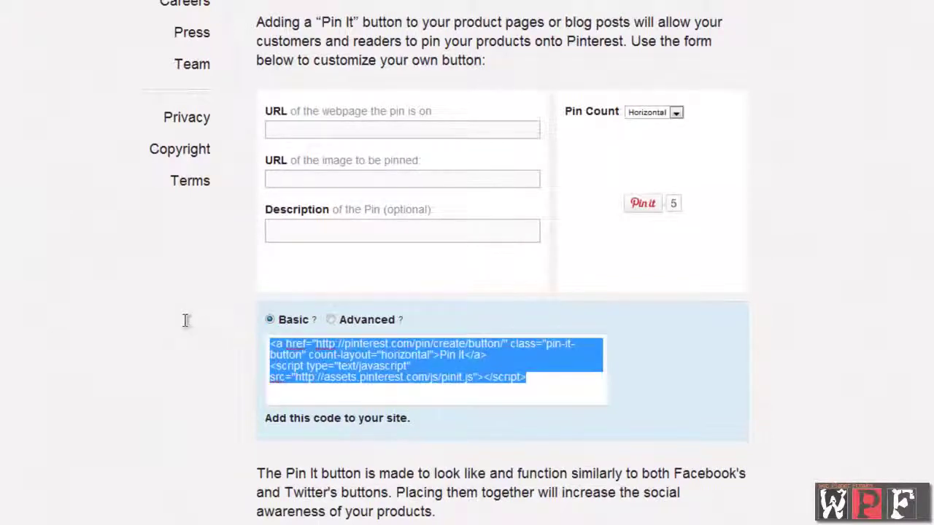
# Check the webpage URL, image URL and description fields of the website Pin It button form
pyautogui.click(309, 130)
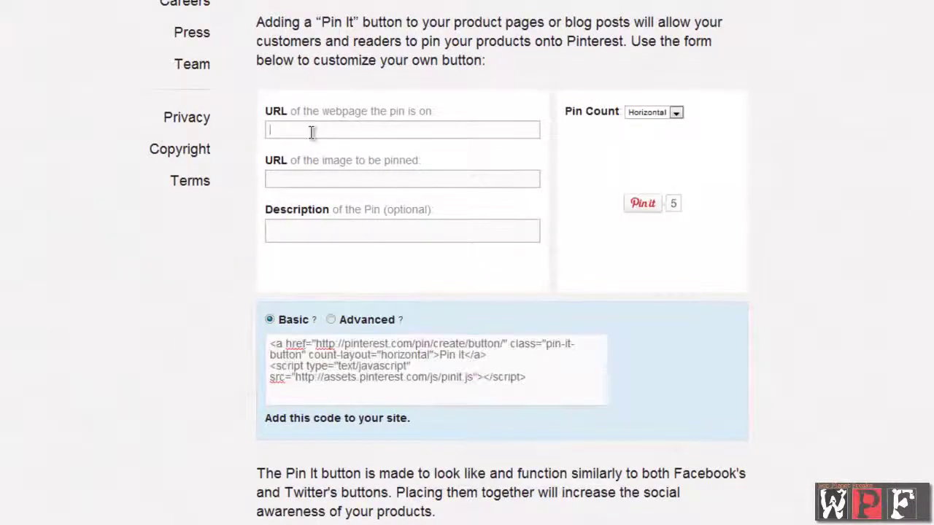
pyautogui.click(330, 180)
pyautogui.click(343, 136)
pyautogui.click(354, 241)
# Review the Pinterest logo and favicon downloads, and return to the website Pin It button form
pyautogui.scroll(-2, 355, 241)
pyautogui.scroll(-3, 485, 273)
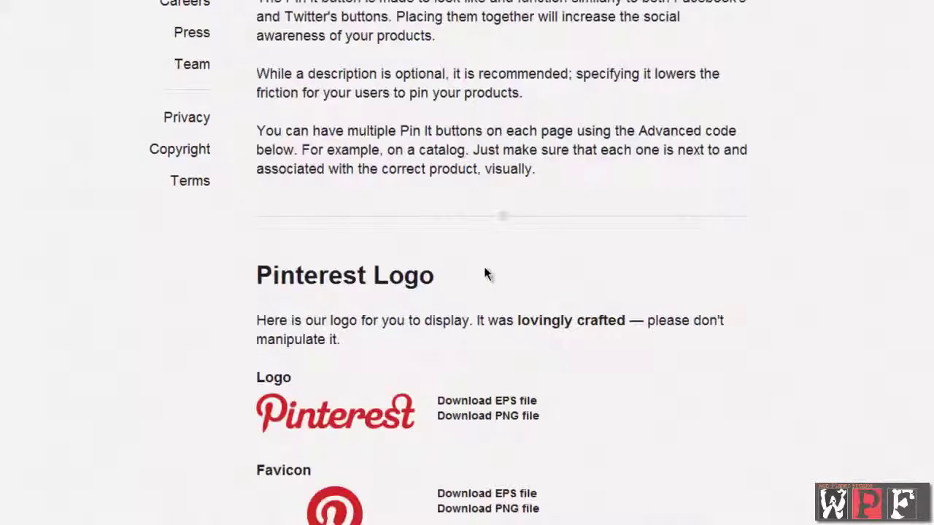
pyautogui.scroll(-1, 486, 274)
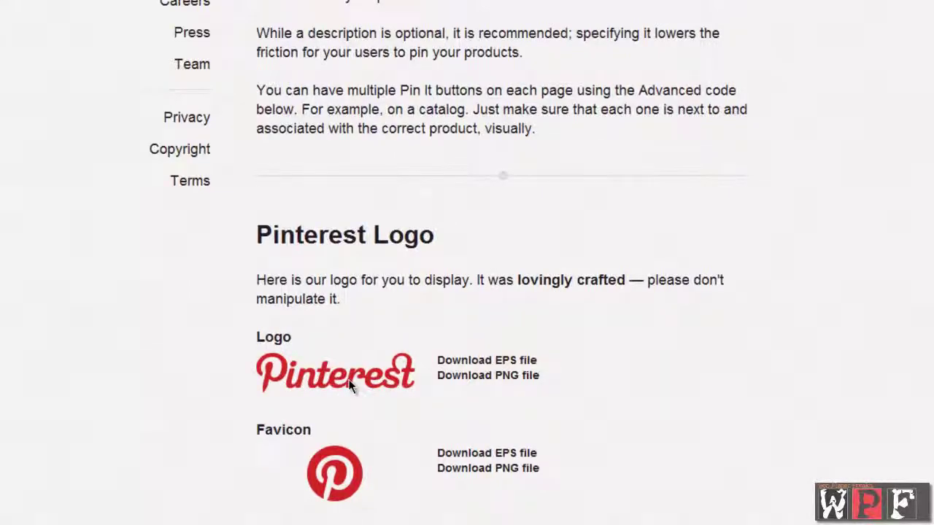
pyautogui.scroll(5, 309, 413)
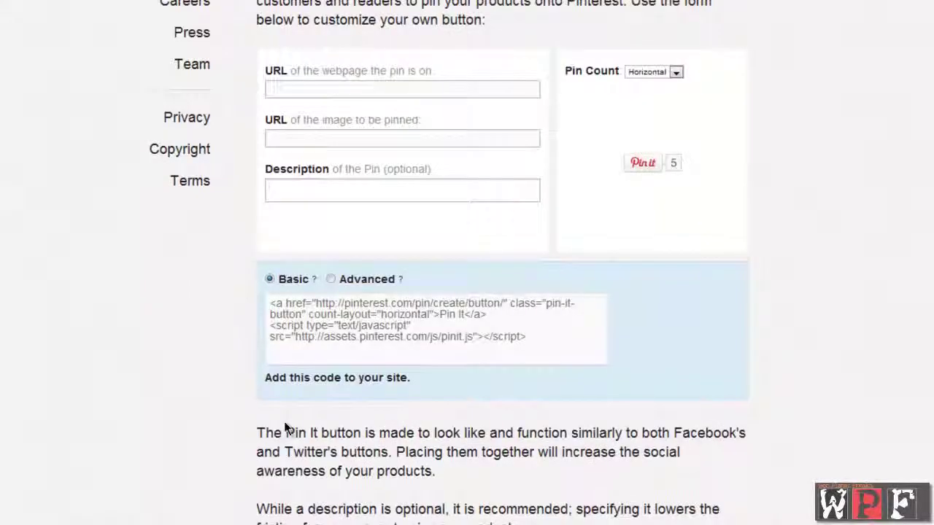